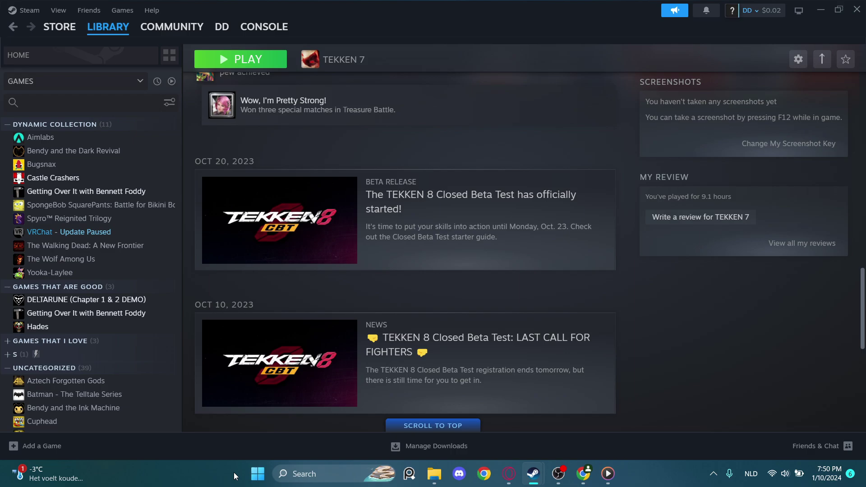
Step: Open the Steam console through the Windows Run dialog with the address steam://open/console
{"action": "key", "text": "super+r"}
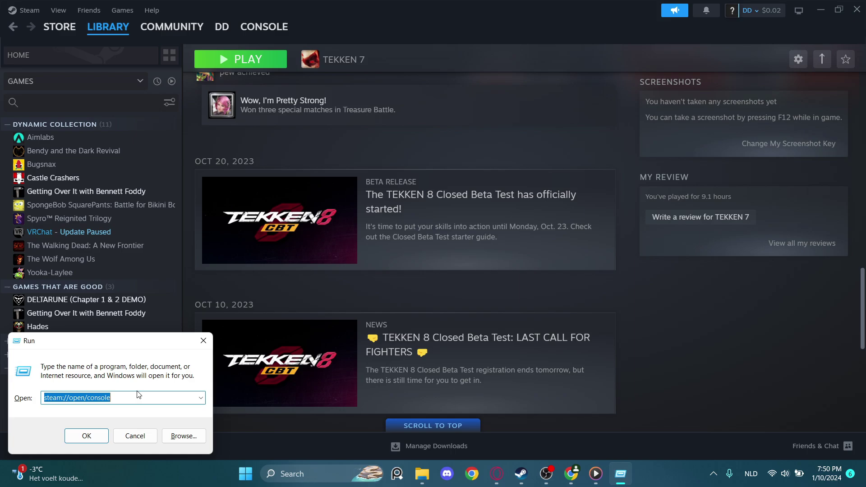
{"action": "type", "text": "steam"}
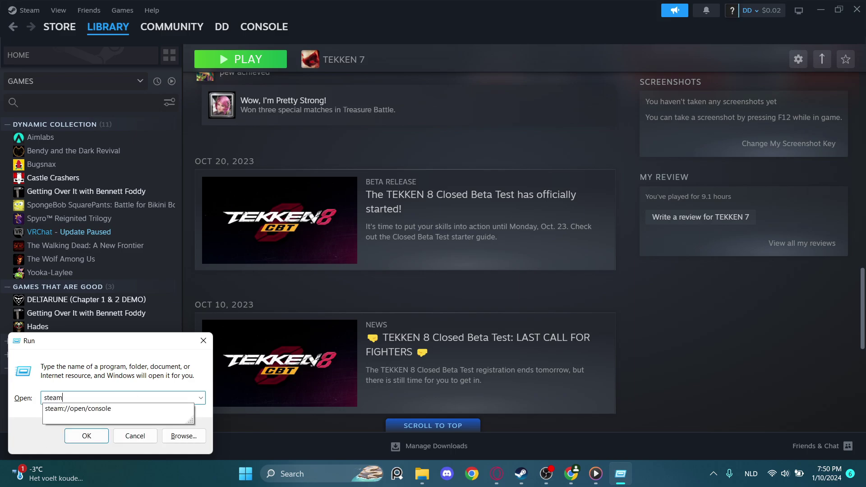
{"action": "type", "text": ";"}
{"action": "key", "text": "BackSpace"}
{"action": "type", "text": "://open/c"}
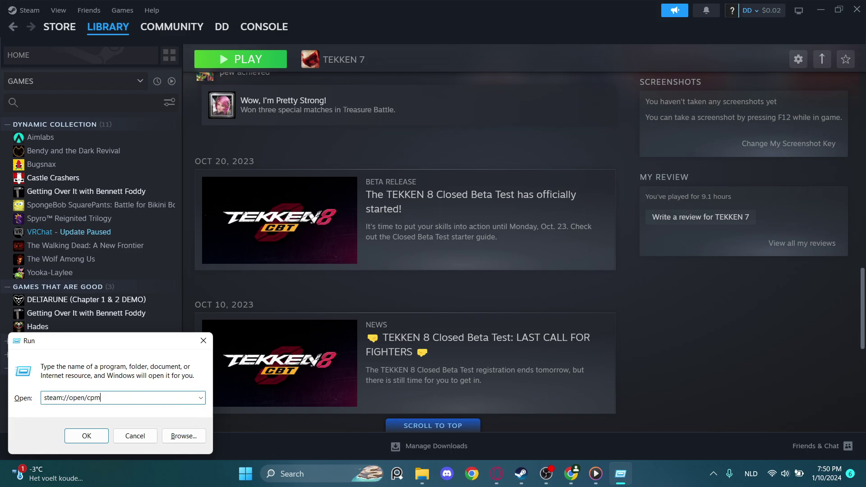
{"action": "type", "text": "onsole"}
{"action": "key", "text": "Return"}
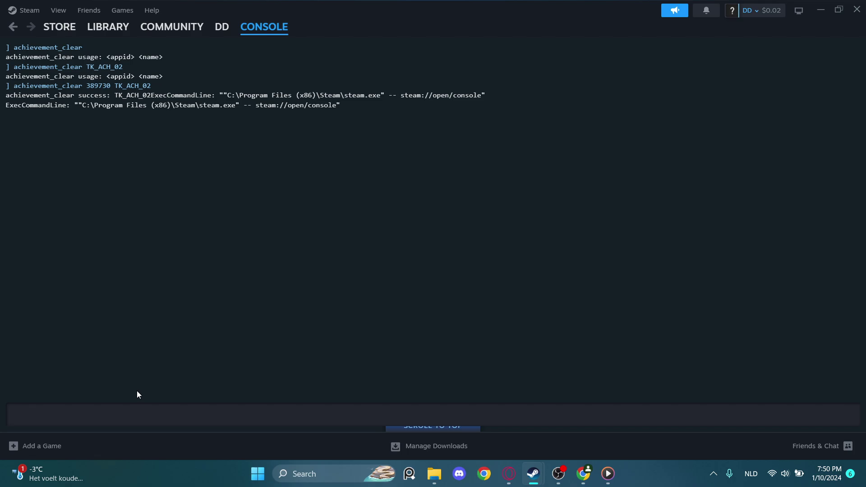
Step: Run the achievement_clear command without arguments in the console to look up its usage
{"action": "type", "text": "achieve"}
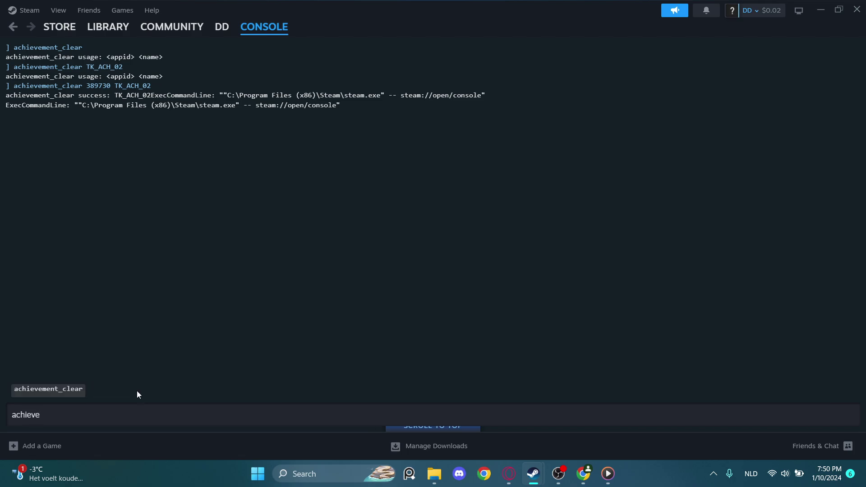
{"action": "key", "text": "Tab"}
{"action": "key", "text": "Return"}
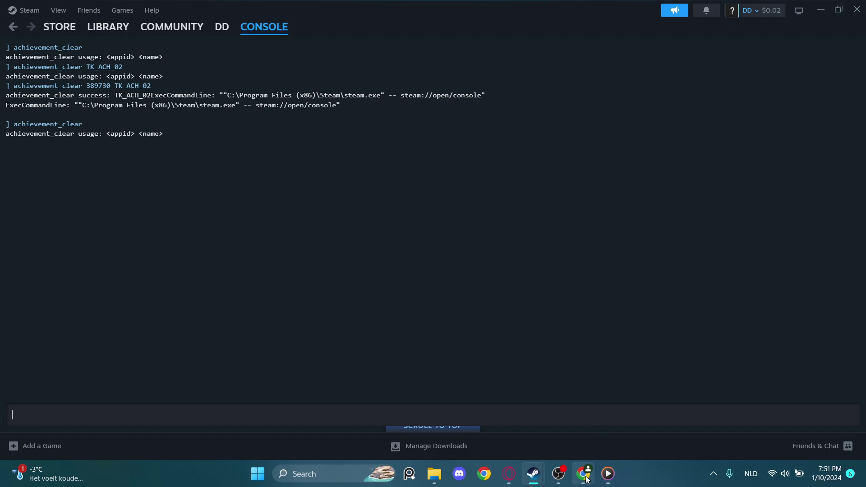
Step: Switch to Chrome, open SteamDB from the search results, search it for "tekken 7" and open the TEKKEN 7 page
{"action": "mouse_move", "coordinate": [583, 473]}
{"action": "left_click", "coordinate": [591, 449]}
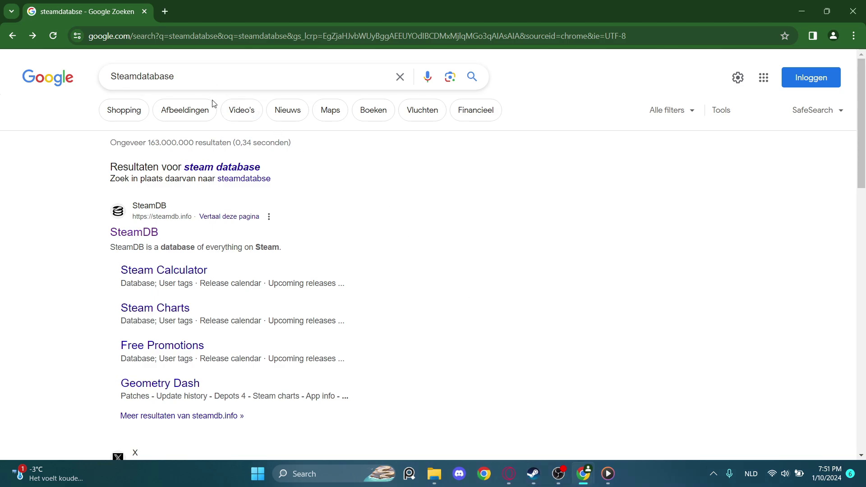
{"action": "left_click", "coordinate": [133, 230]}
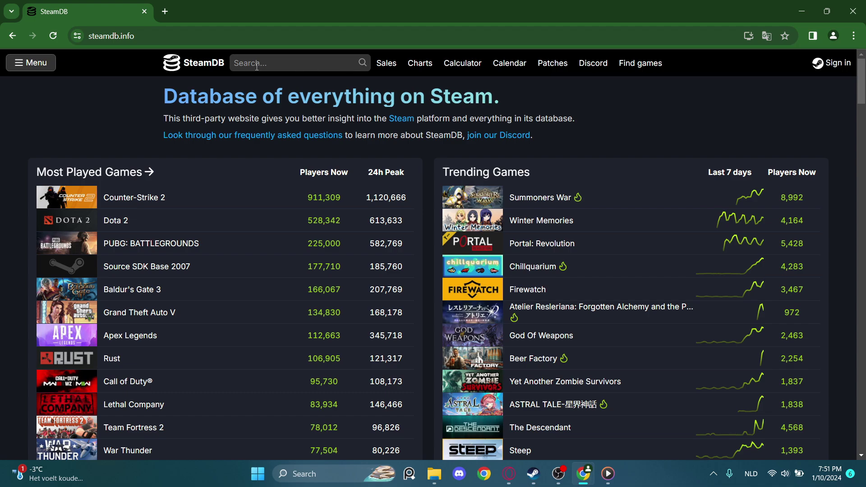
{"action": "left_click", "coordinate": [256, 67]}
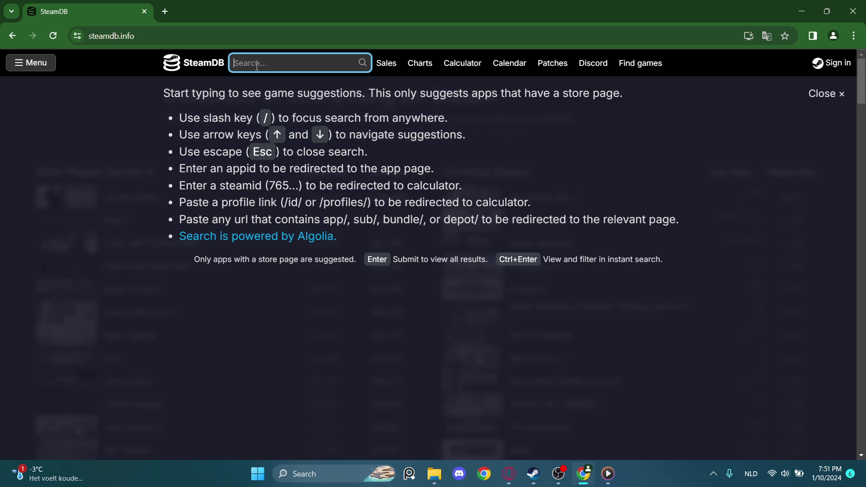
{"action": "type", "text": "tekken 7"}
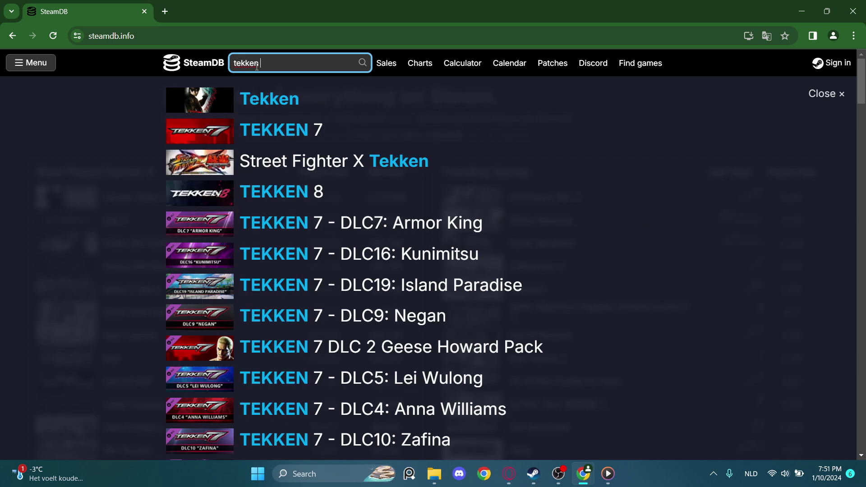
{"action": "mouse_move", "coordinate": [306, 104]}
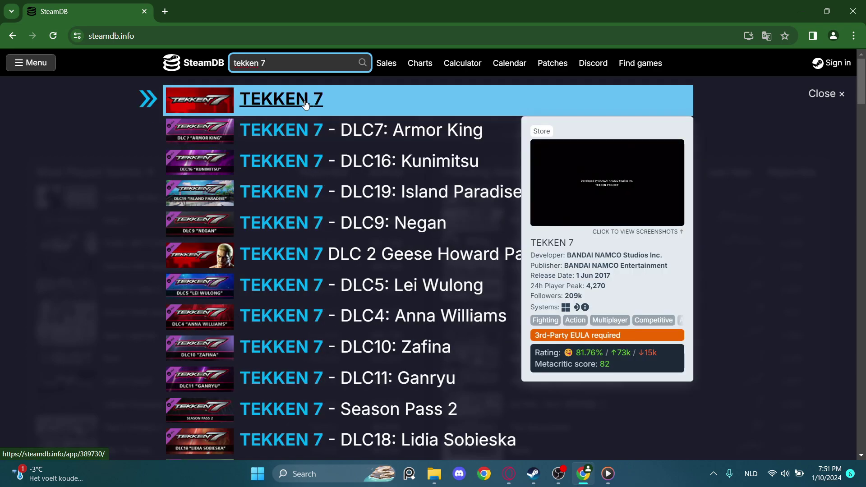
{"action": "left_click", "coordinate": [306, 104]}
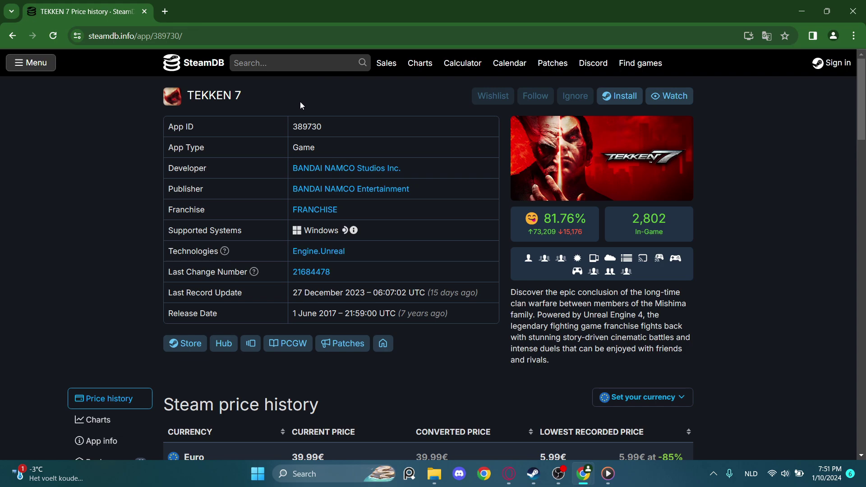
Step: Locate the App ID on the TEKKEN 7 page and open the game's achievements list with the API names
{"action": "left_click_drag", "start_coordinate": [167, 126], "coordinate": [321, 126]}
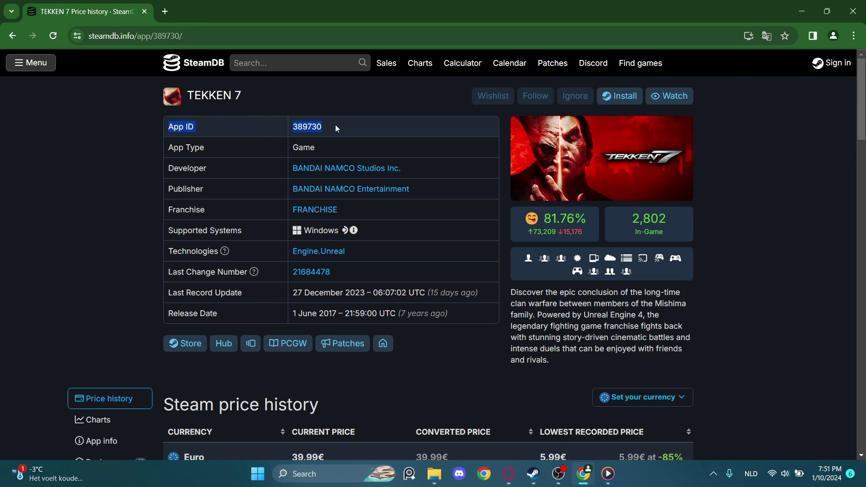
{"action": "scroll", "coordinate": [289, 219], "scroll_direction": "down", "scroll_amount": 4}
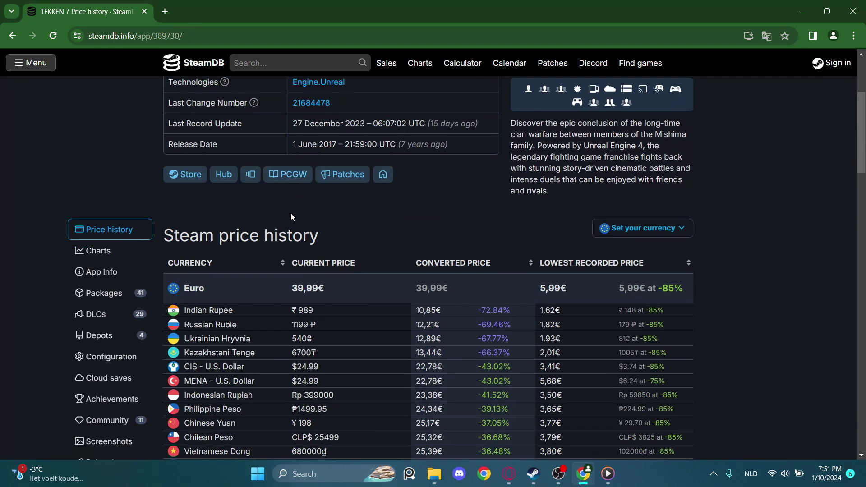
{"action": "scroll", "coordinate": [248, 244], "scroll_direction": "down", "scroll_amount": 1}
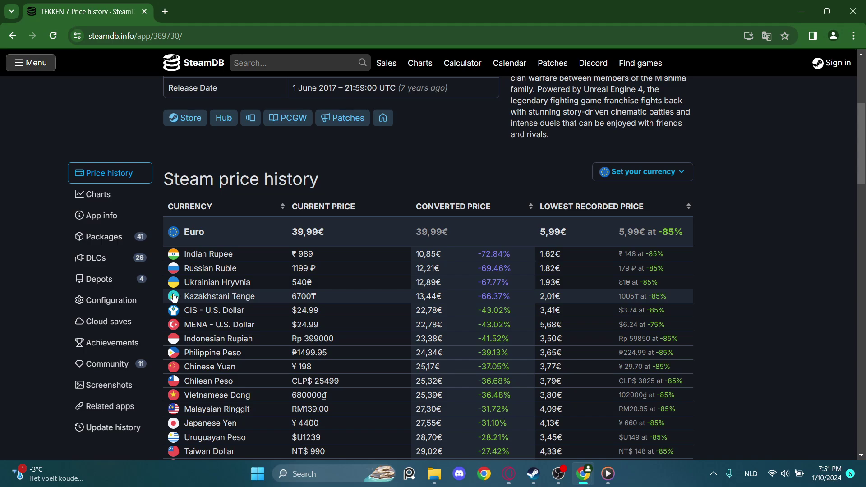
{"action": "left_click", "coordinate": [105, 347]}
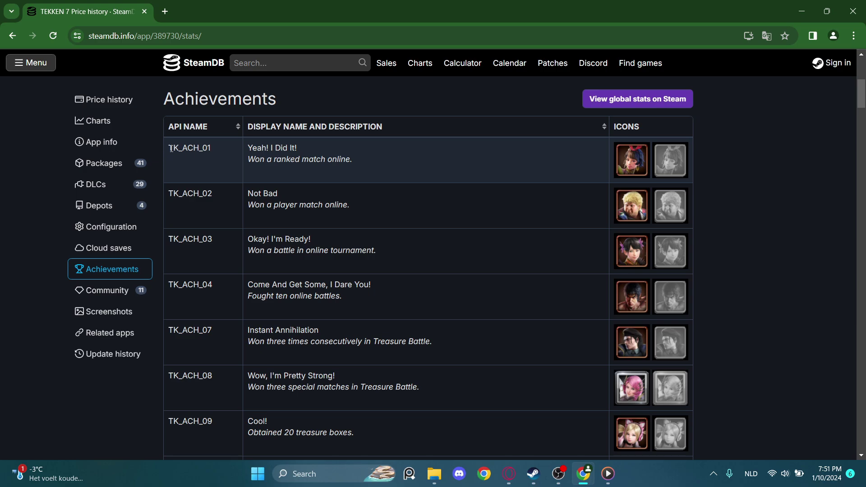
{"action": "left_click_drag", "start_coordinate": [171, 149], "coordinate": [172, 149]}
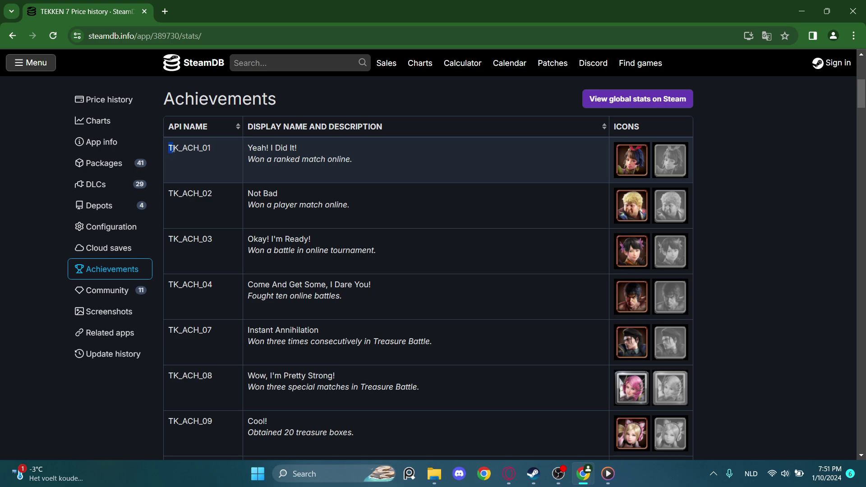
{"action": "left_click", "coordinate": [205, 170]}
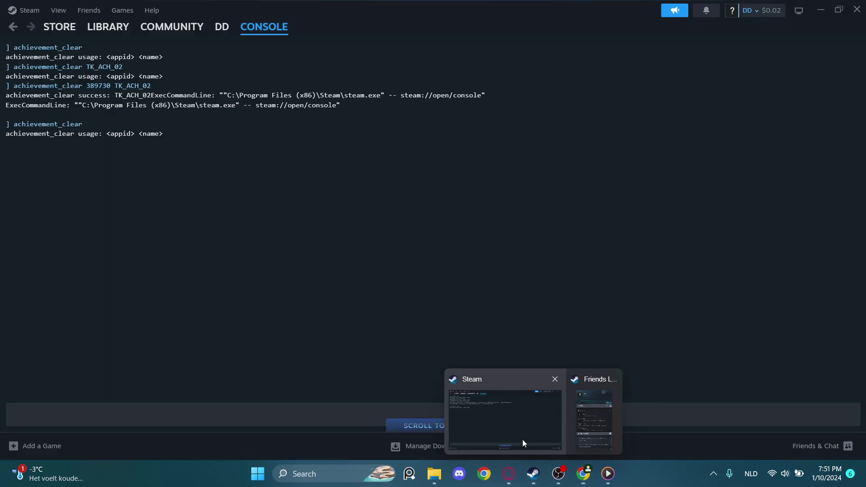
Step: Switch to Steam, open TEKKEN 7 in the library and look through its unlocked achievements
{"action": "left_click", "coordinate": [521, 434]}
{"action": "mouse_move", "coordinate": [97, 33]}
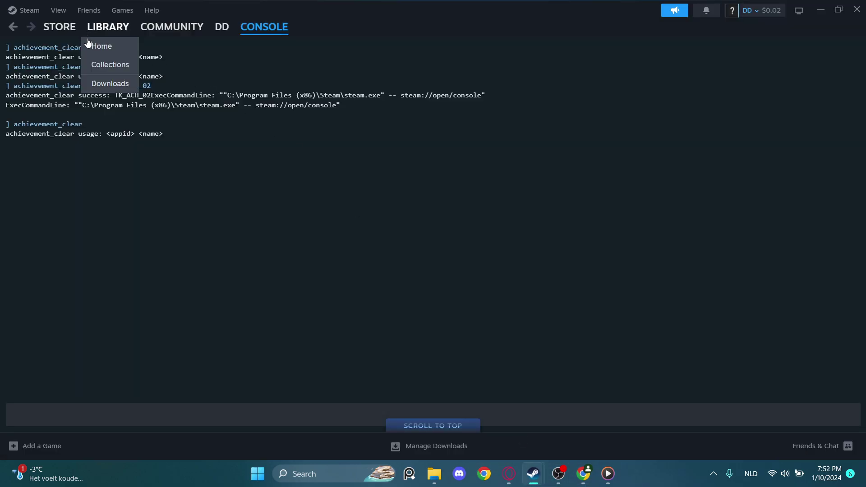
{"action": "left_click", "coordinate": [101, 47]}
{"action": "scroll", "coordinate": [62, 285], "scroll_direction": "down", "scroll_amount": 8}
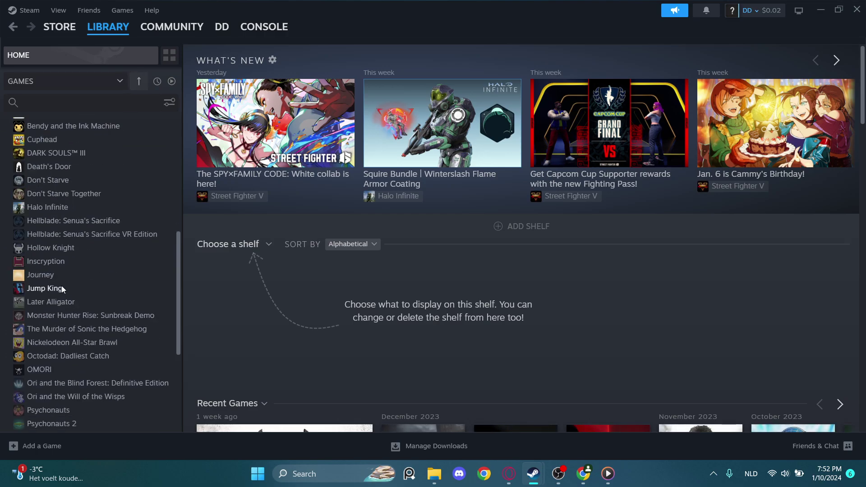
{"action": "scroll", "coordinate": [59, 291], "scroll_direction": "down", "scroll_amount": 3}
{"action": "left_click", "coordinate": [54, 357]}
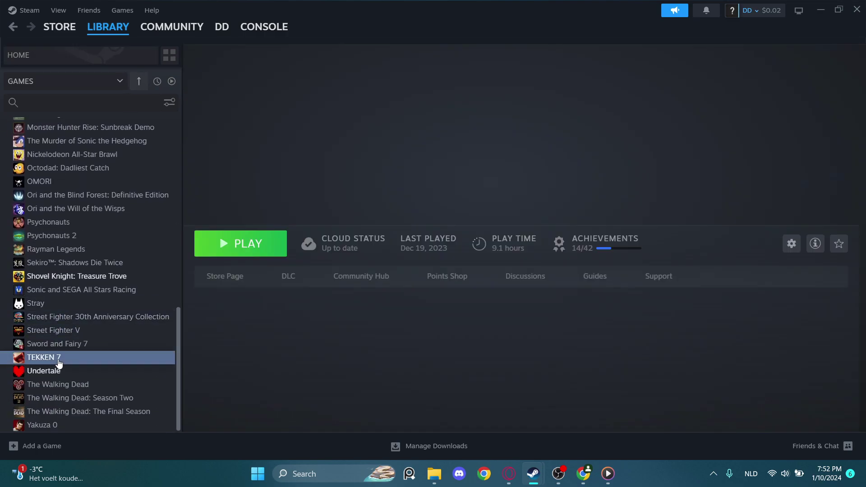
{"action": "scroll", "coordinate": [353, 345], "scroll_direction": "down", "scroll_amount": 10}
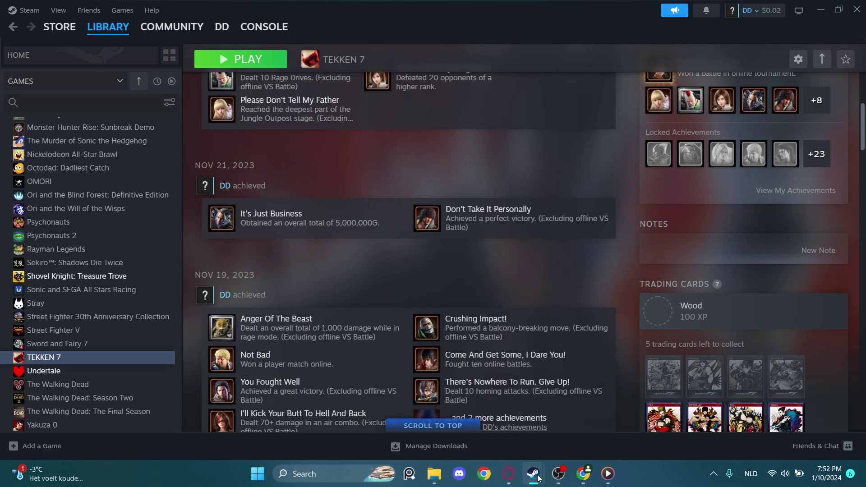
Step: Switch back to Chrome and copy TEKKEN 7's App ID from the SteamDB page
{"action": "mouse_move", "coordinate": [583, 474]}
{"action": "left_click", "coordinate": [581, 429]}
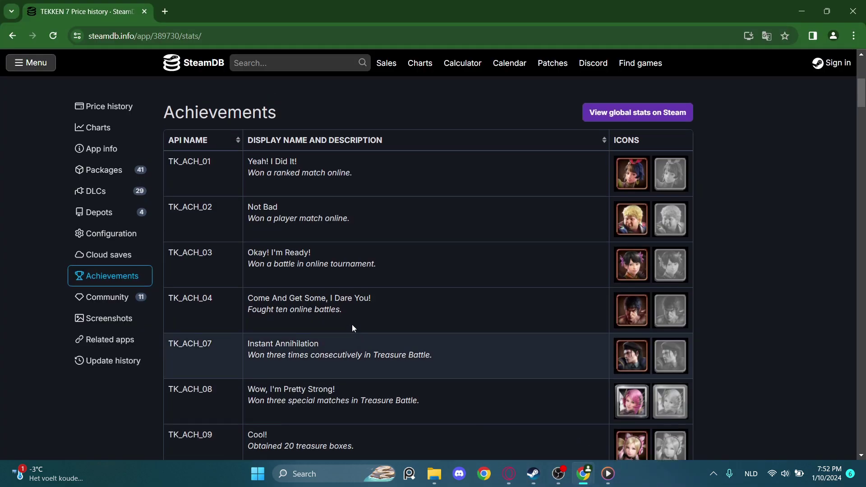
{"action": "scroll", "coordinate": [352, 328], "scroll_direction": "up", "scroll_amount": 5}
{"action": "left_click_drag", "start_coordinate": [323, 127], "coordinate": [294, 127]}
{"action": "key", "text": "ctrl+c"}
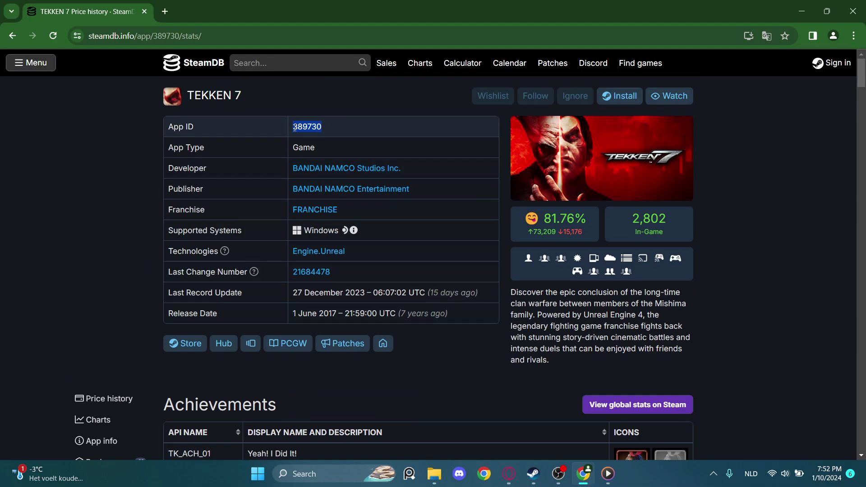
Step: Return to the Steam console and enter achievement_clear 389730 without running it, checking the usage line for the remaining argument
{"action": "mouse_move", "coordinate": [539, 480]}
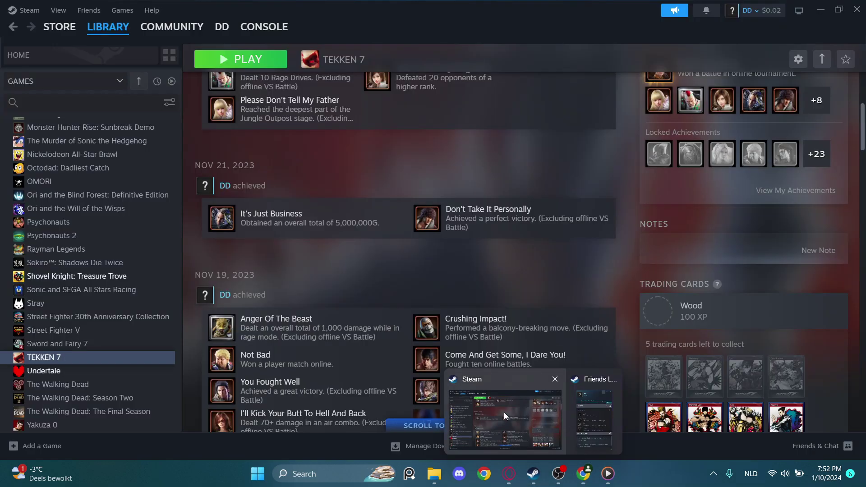
{"action": "left_click", "coordinate": [504, 412]}
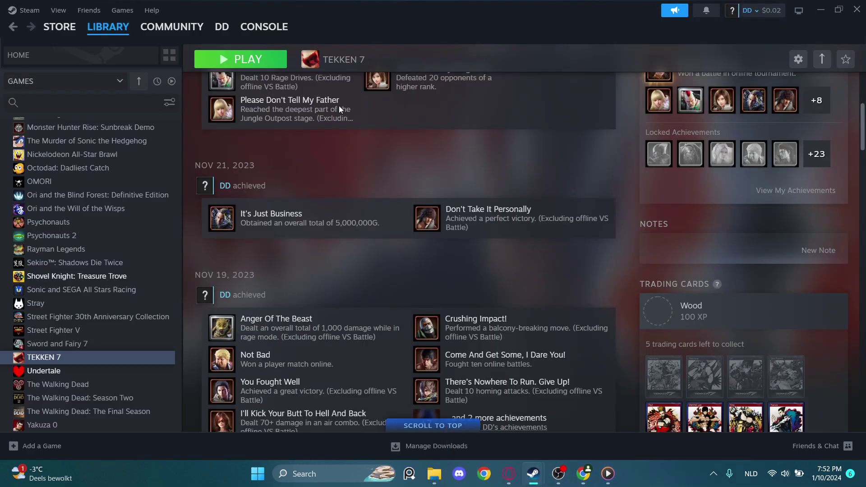
{"action": "left_click", "coordinate": [257, 31]}
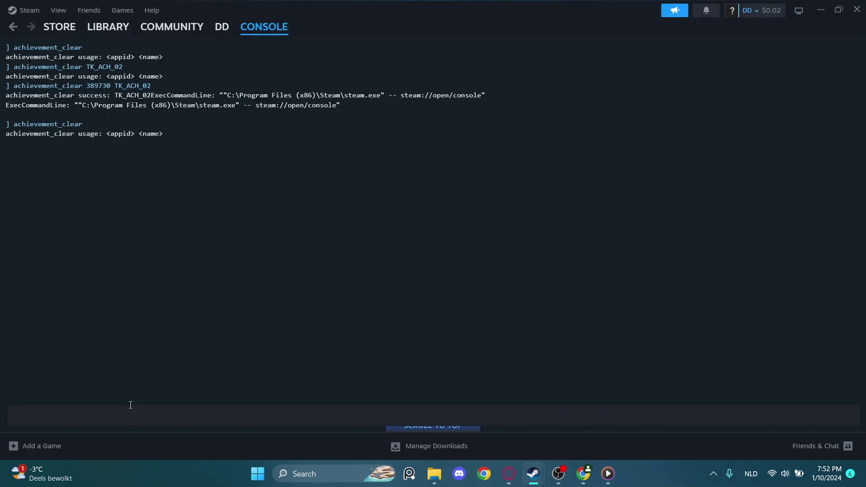
{"action": "type", "text": "achie"}
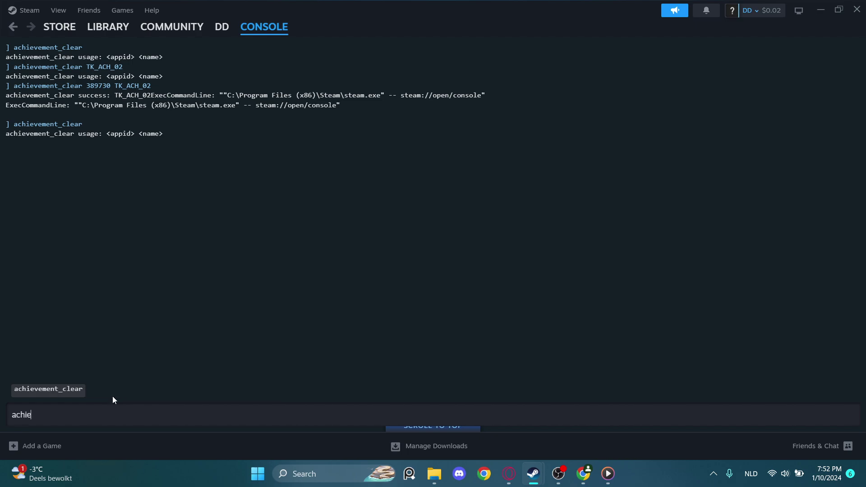
{"action": "key", "text": "Tab"}
{"action": "left_click", "coordinate": [49, 389]}
{"action": "key", "text": "ctrl+v"}
{"action": "left_click_drag", "start_coordinate": [108, 133], "coordinate": [143, 134]}
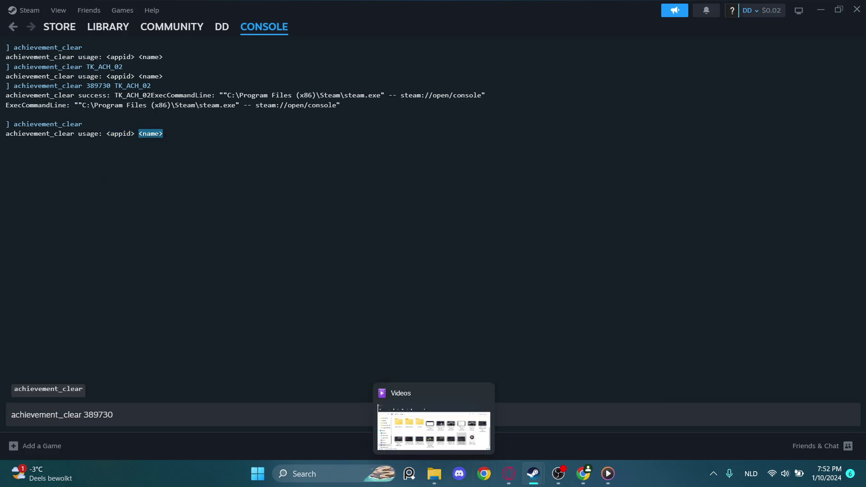
Step: Switch to Chrome and copy the API name TK_ACH_02 of the "Not Bad" achievement
{"action": "left_click", "coordinate": [583, 473]}
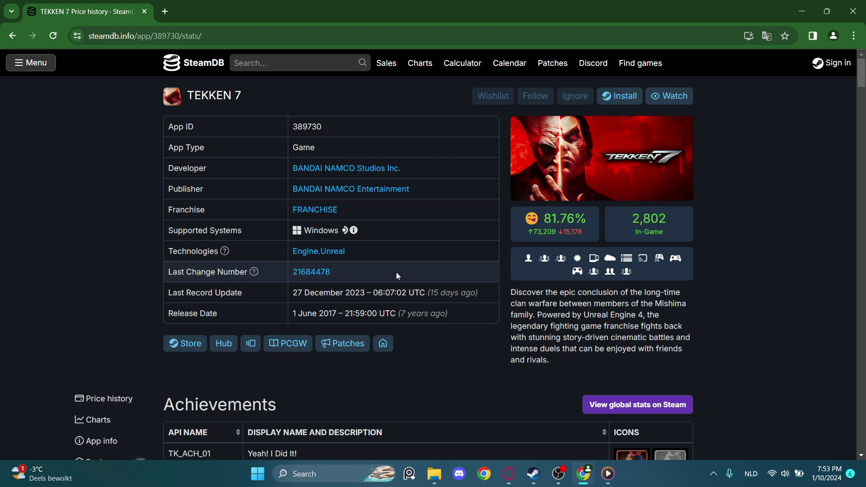
{"action": "scroll", "coordinate": [361, 279], "scroll_direction": "down", "scroll_amount": 5}
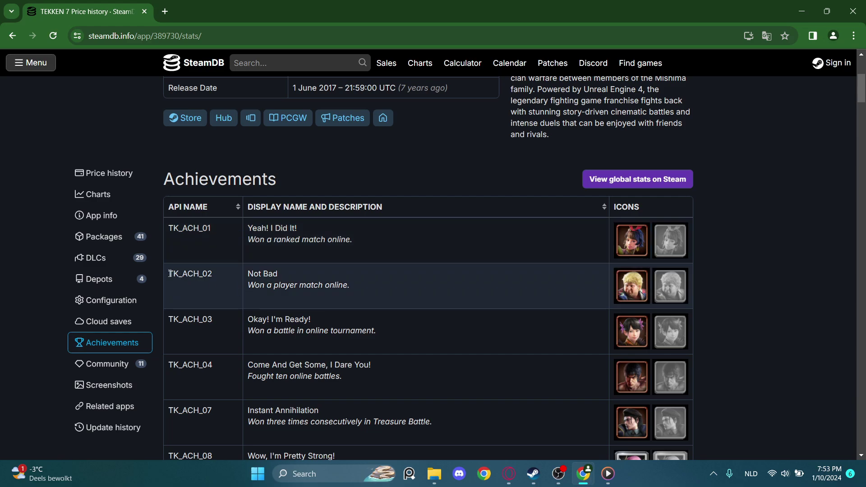
{"action": "left_click_drag", "start_coordinate": [170, 273], "coordinate": [210, 275]}
{"action": "key", "text": "ctrl+c"}
Step: Switch to Steam, complete the pending console command as achievement_clear 389730 TK_ACH_02 and run it
{"action": "mouse_move", "coordinate": [533, 475]}
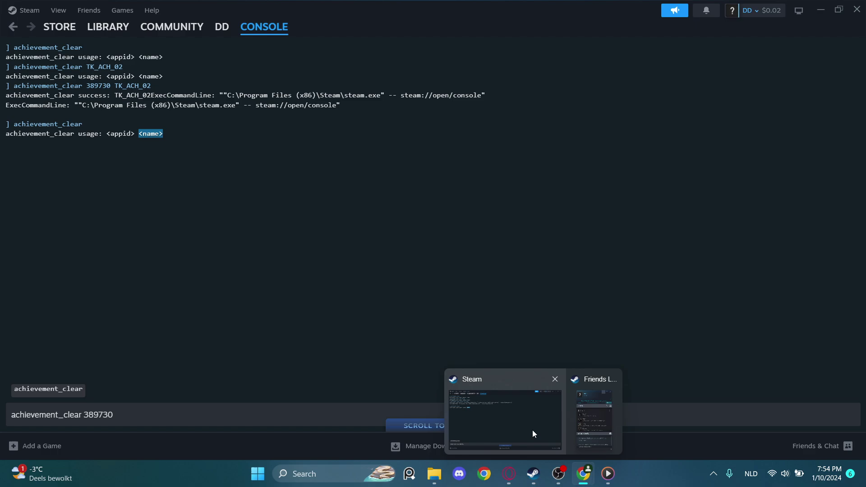
{"action": "left_click", "coordinate": [532, 430]}
{"action": "left_click", "coordinate": [127, 418]}
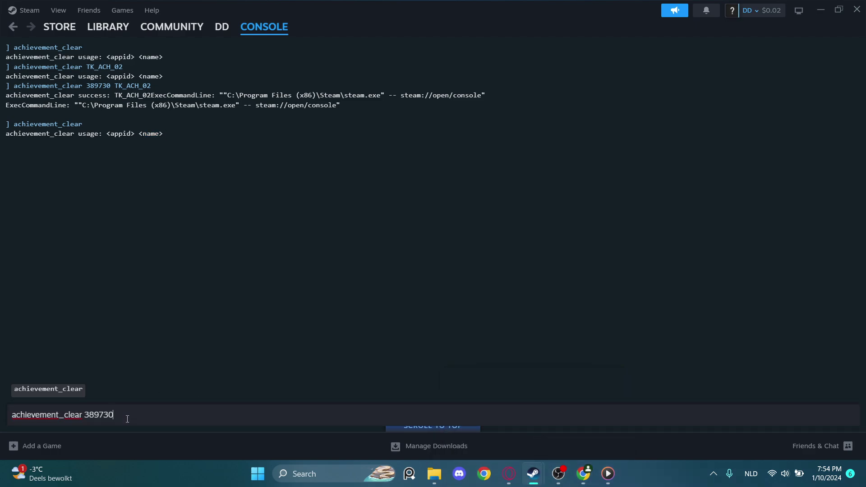
{"action": "key", "text": "ctrl+v"}
{"action": "key", "text": "Return"}
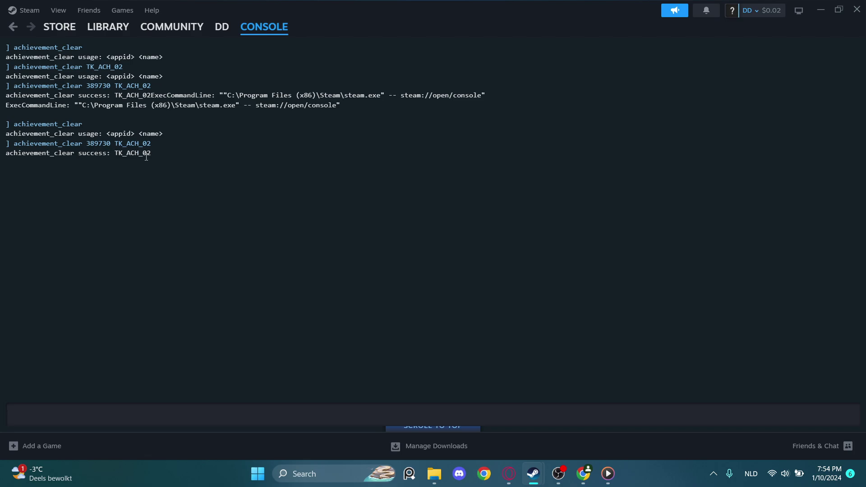
Step: Open TEKKEN 7's page in the Steam library and check its activity feed for the "Not Bad" achievement
{"action": "mouse_move", "coordinate": [111, 28]}
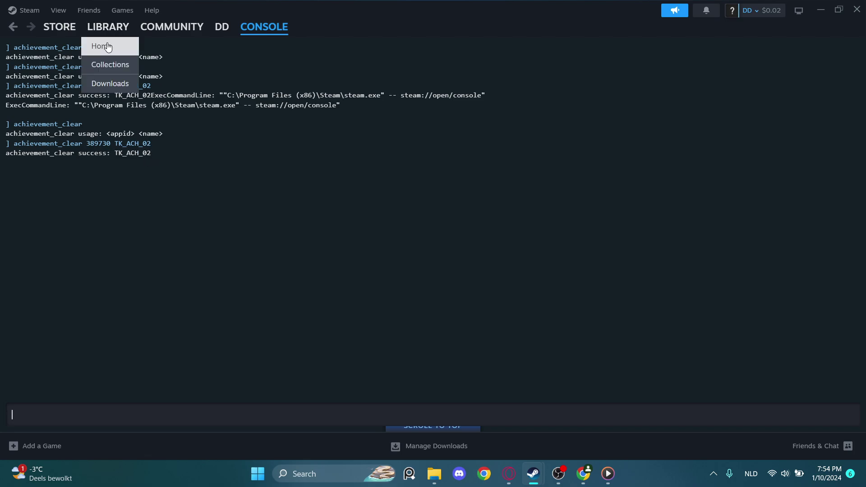
{"action": "left_click", "coordinate": [108, 46]}
{"action": "left_click", "coordinate": [50, 357]}
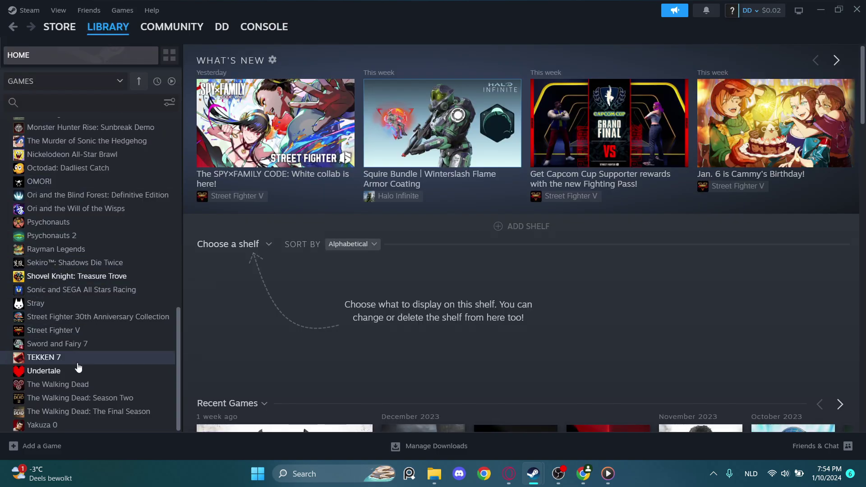
{"action": "scroll", "coordinate": [331, 325], "scroll_direction": "down", "scroll_amount": 10}
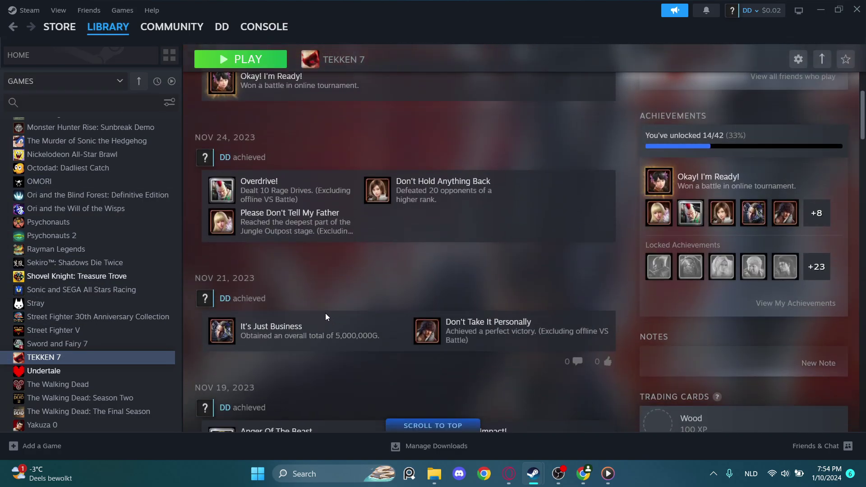
{"action": "scroll", "coordinate": [326, 315], "scroll_direction": "down", "scroll_amount": 2}
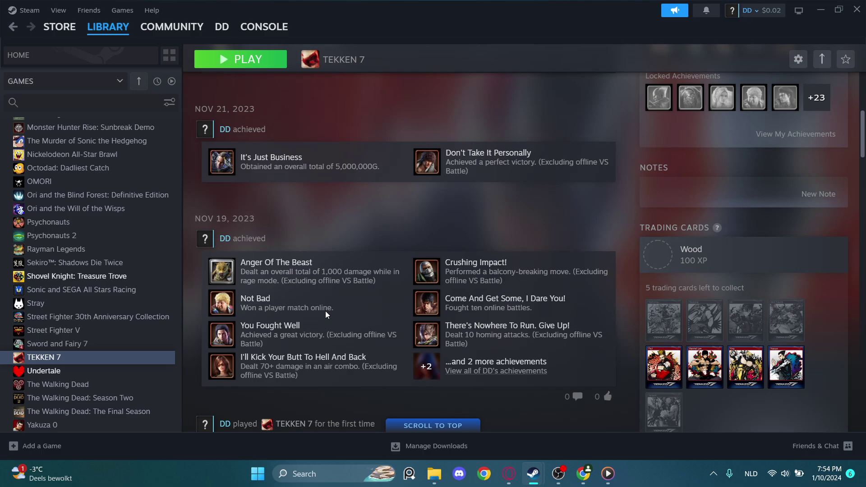
{"action": "scroll", "coordinate": [645, 227], "scroll_direction": "up", "scroll_amount": 3}
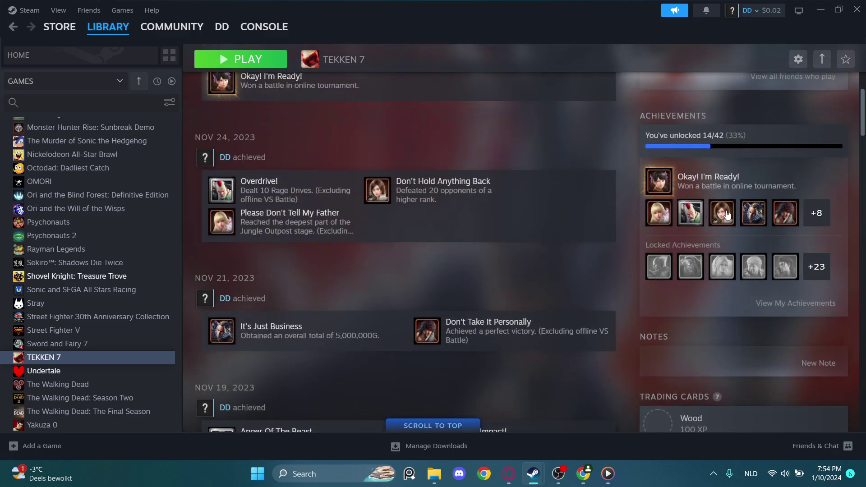
Step: Open the full list of personal TEKKEN 7 achievements and look through the unlocked ones for "Not Bad"
{"action": "left_click", "coordinate": [736, 177]}
{"action": "scroll", "coordinate": [515, 282], "scroll_direction": "down", "scroll_amount": 7}
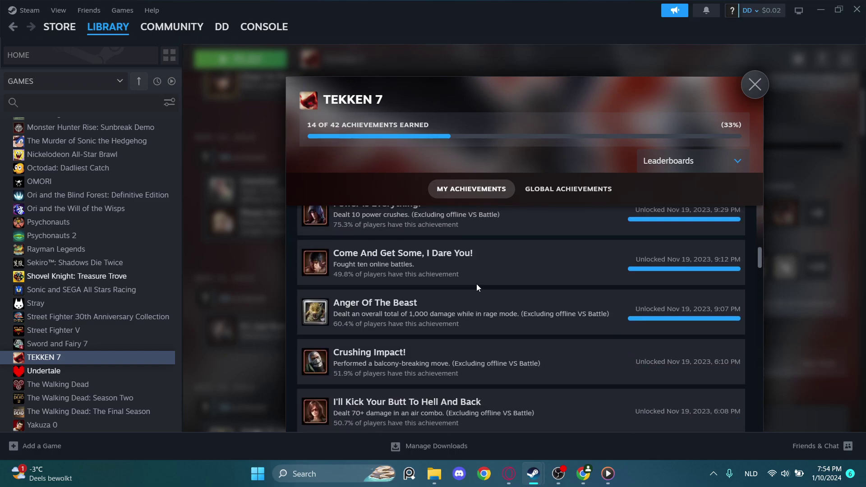
{"action": "scroll", "coordinate": [476, 285], "scroll_direction": "down", "scroll_amount": 6}
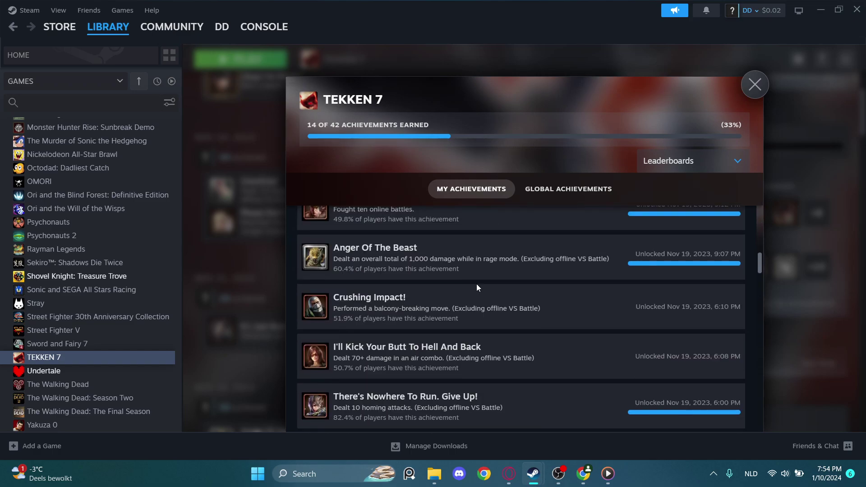
{"action": "scroll", "coordinate": [478, 287], "scroll_direction": "up", "scroll_amount": 10}
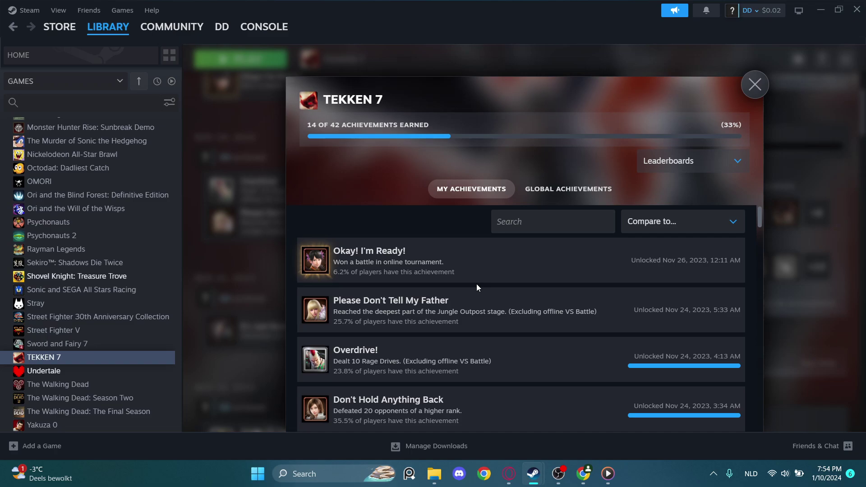